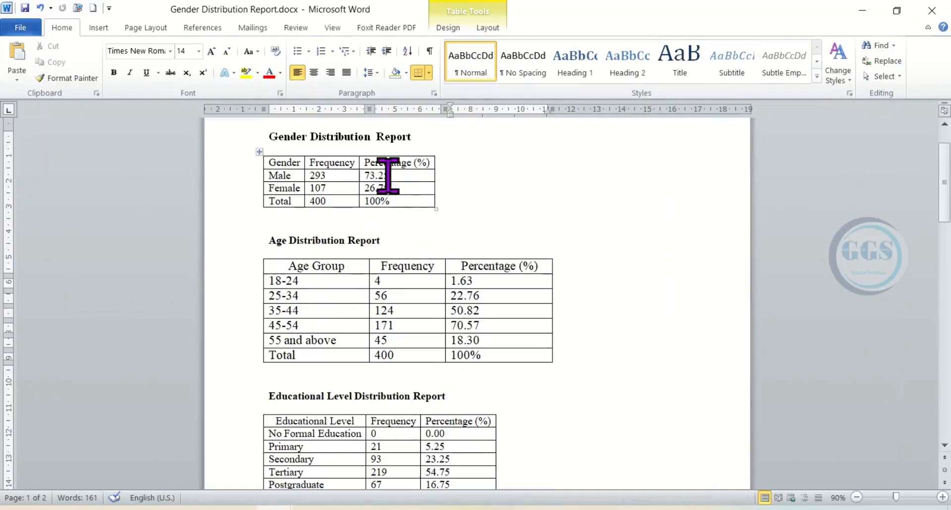
- Look through all the distribution tables in the report, from Gender to Household Size, and compare their column widths
scroll(388, 219, down, 6)
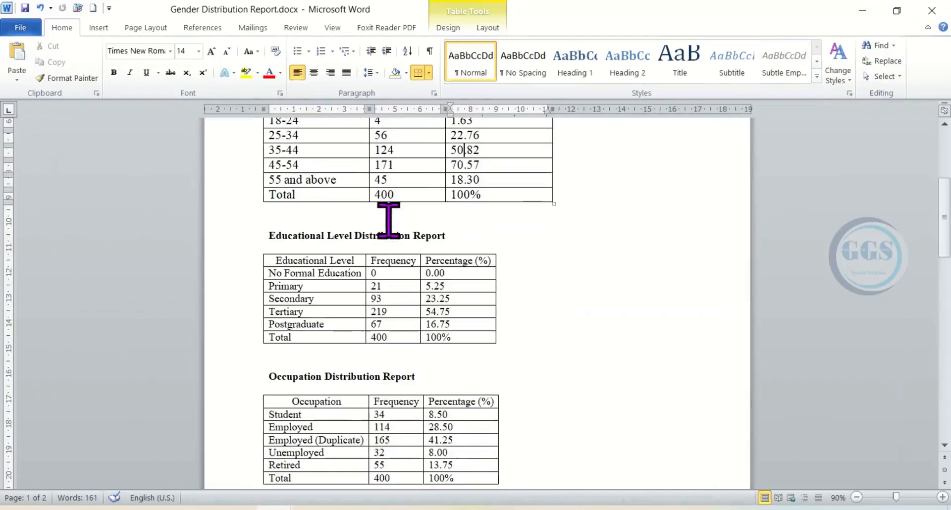
scroll(389, 219, down, 4)
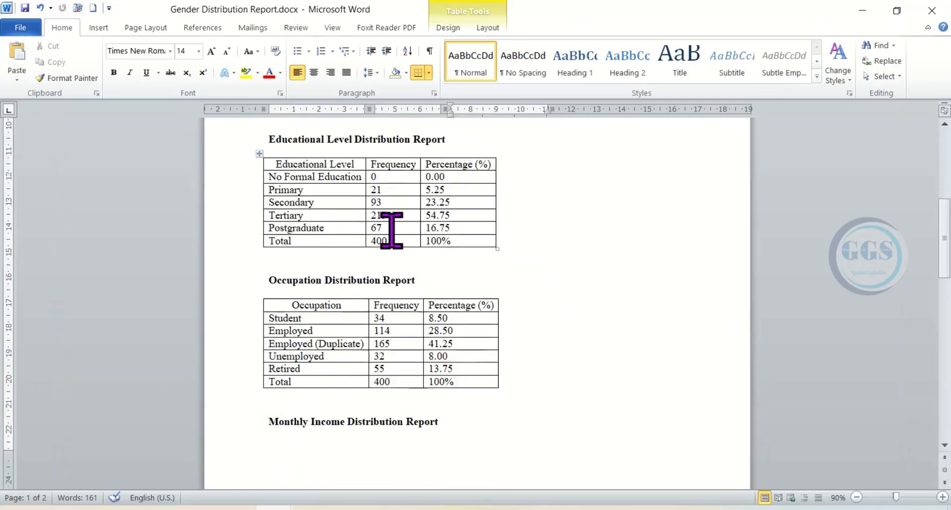
scroll(396, 228, down, 15)
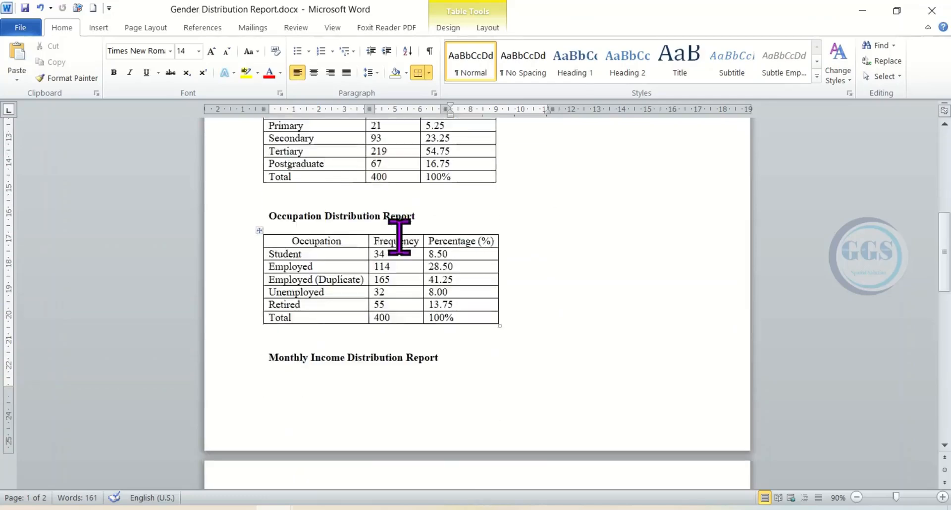
scroll(400, 241, up, 5)
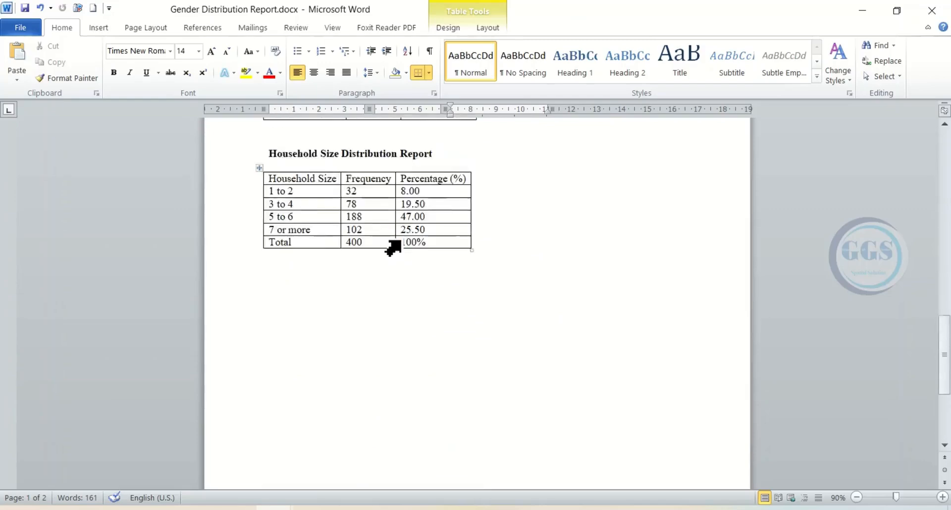
scroll(394, 245, up, 5)
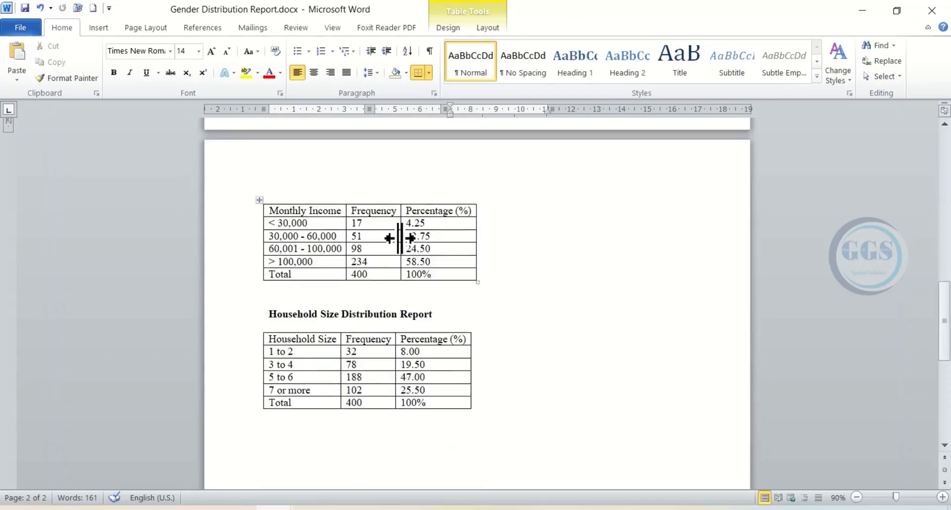
scroll(399, 254, up, 9)
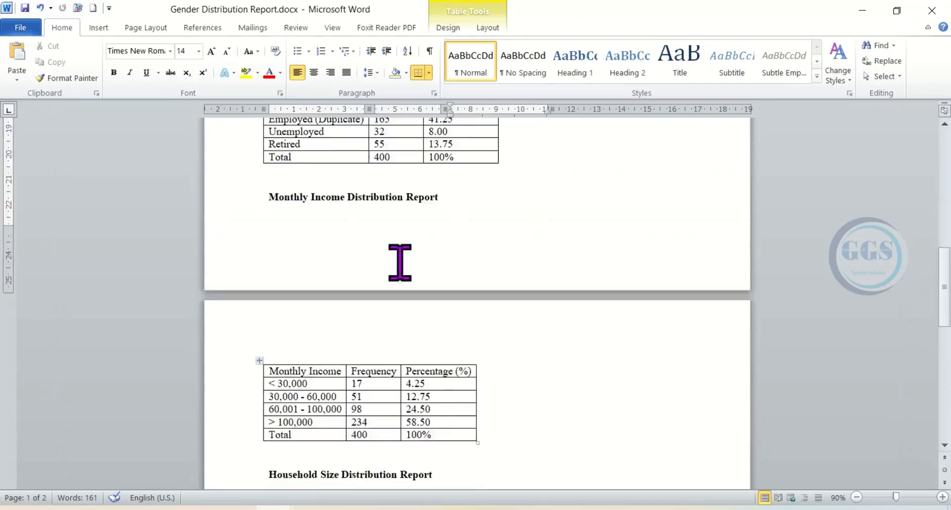
scroll(400, 263, up, 1)
scroll(400, 262, down, 4)
scroll(401, 261, up, 4)
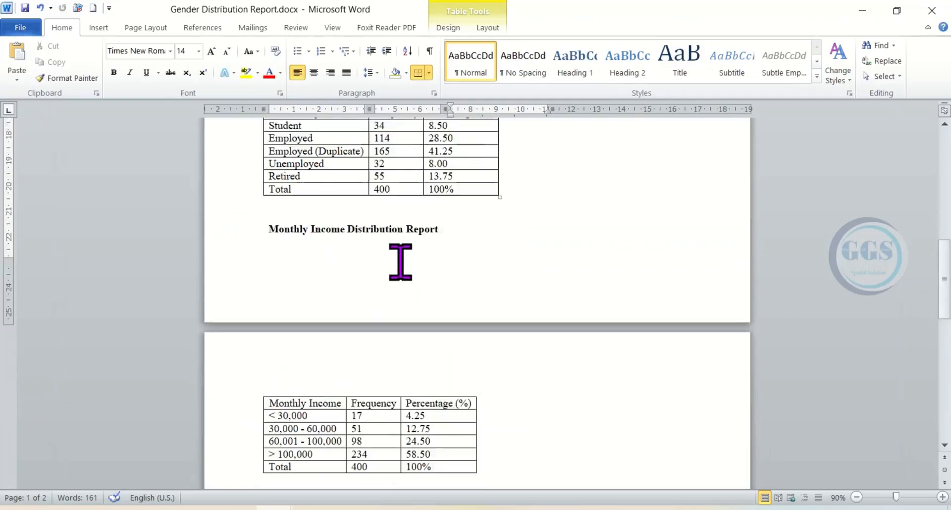
scroll(400, 262, up, 3)
scroll(400, 262, up, 12)
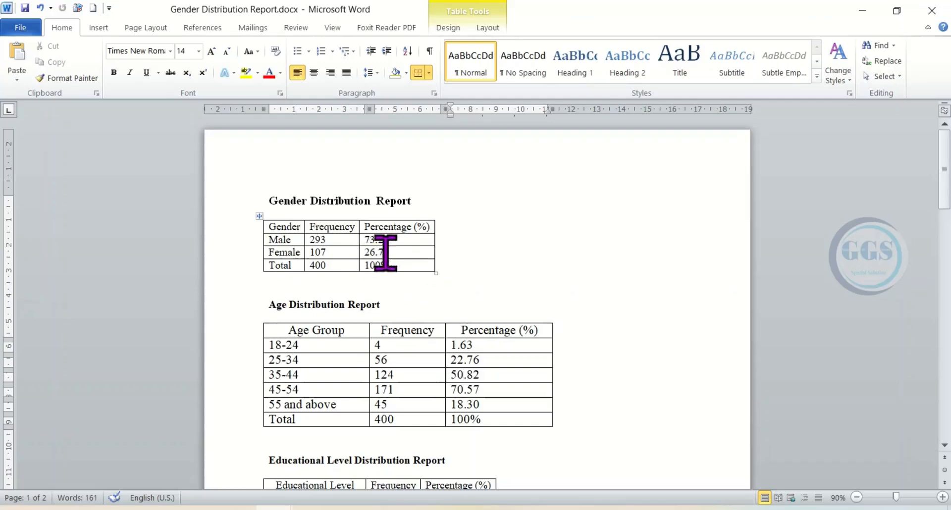
- Widen the Gender table's three columns so their borders line up approximately with those of the Age Group table
drag(435, 237, 547, 277)
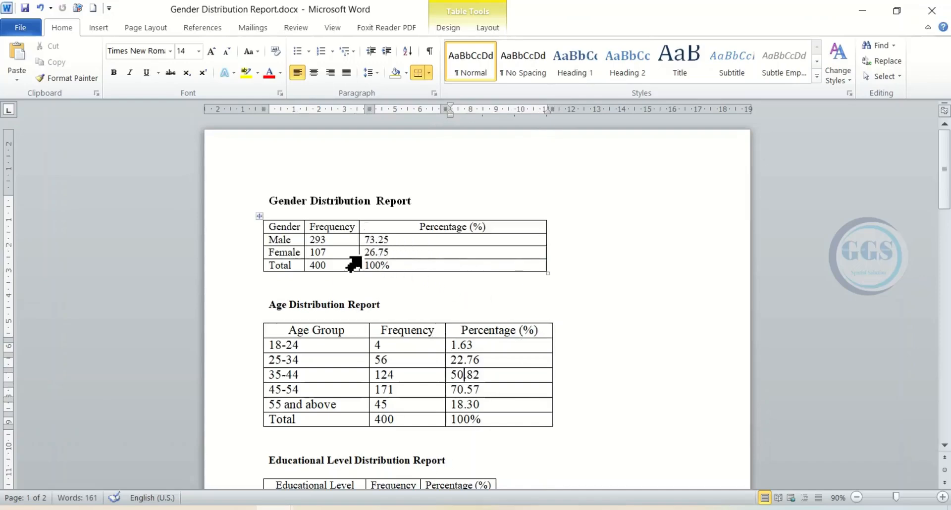
drag(359, 239, 442, 273)
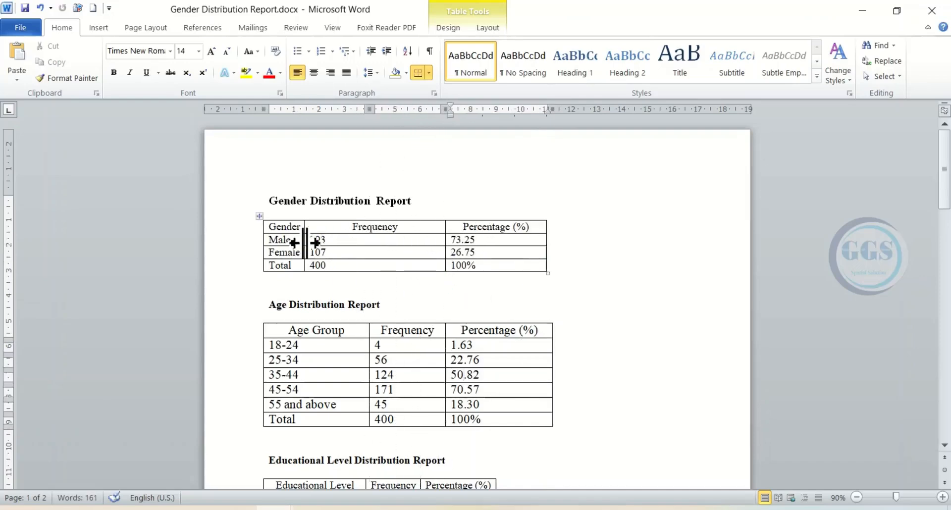
drag(304, 242, 369, 263)
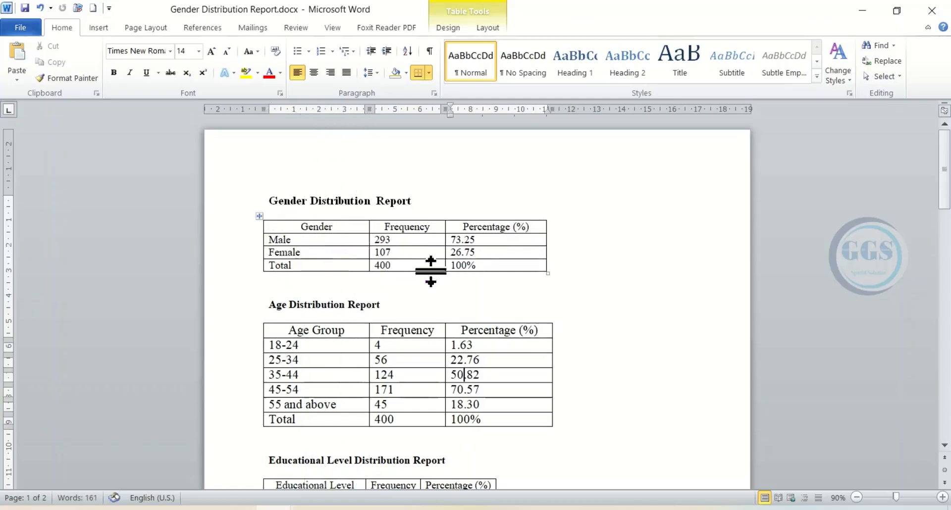
- Widen the Educational Level table's Frequency and Percentage (%) columns to match the column borders of the Age Group table
scroll(430, 271, down, 3)
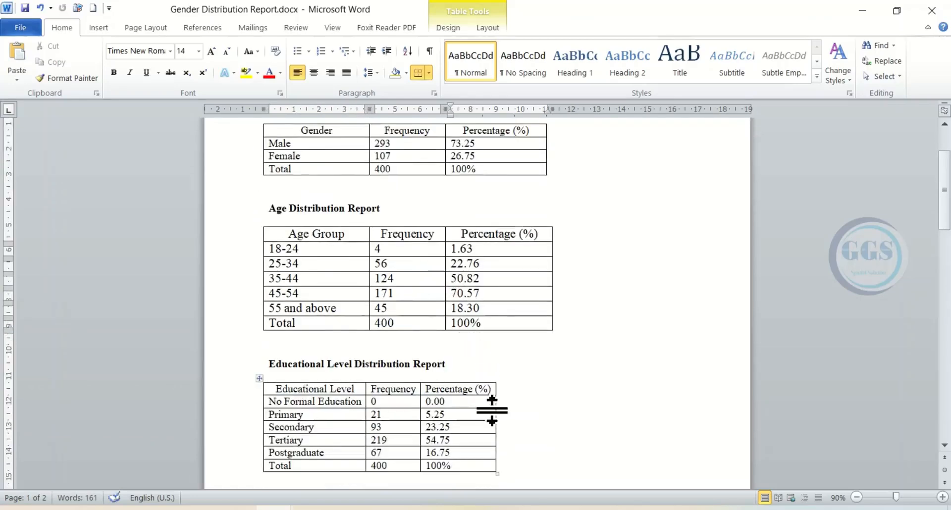
drag(496, 401, 553, 418)
drag(420, 397, 445, 410)
- Adjust the column widths of the Occupation, Monthly Income and Household Size tables to line up with the tables above
scroll(360, 409, down, 5)
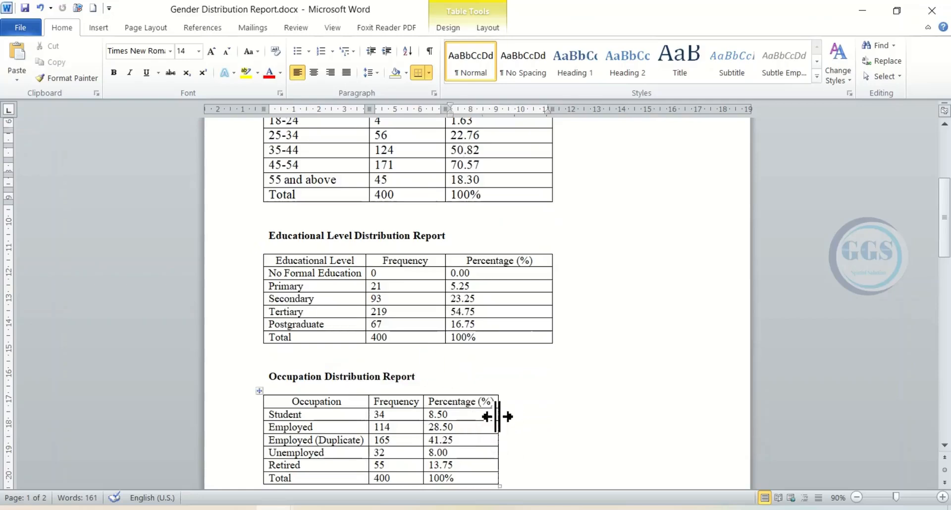
drag(497, 417, 552, 445)
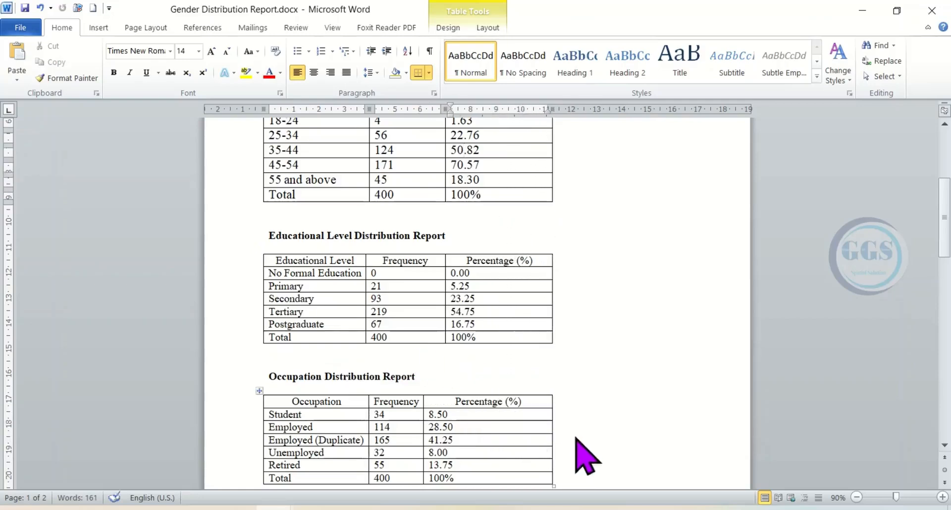
scroll(393, 300, down, 10)
drag(393, 299, 445, 321)
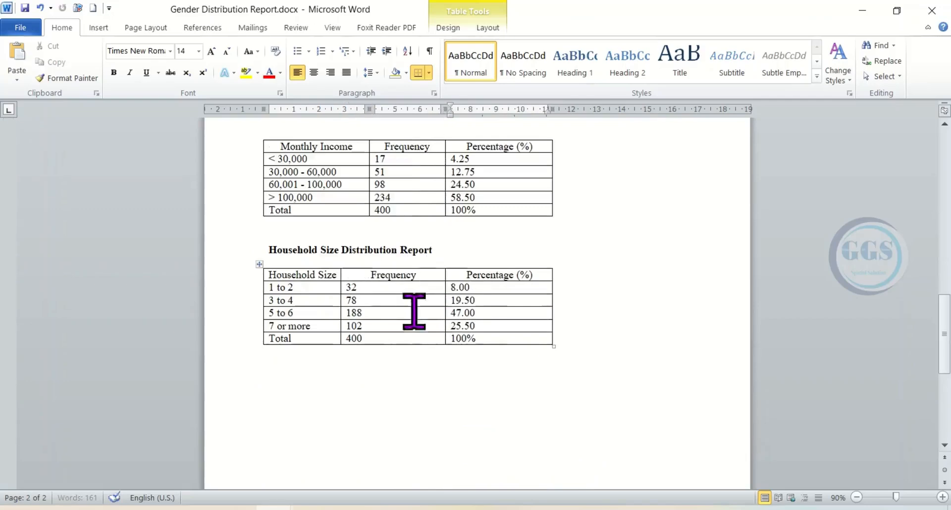
drag(341, 287, 369, 297)
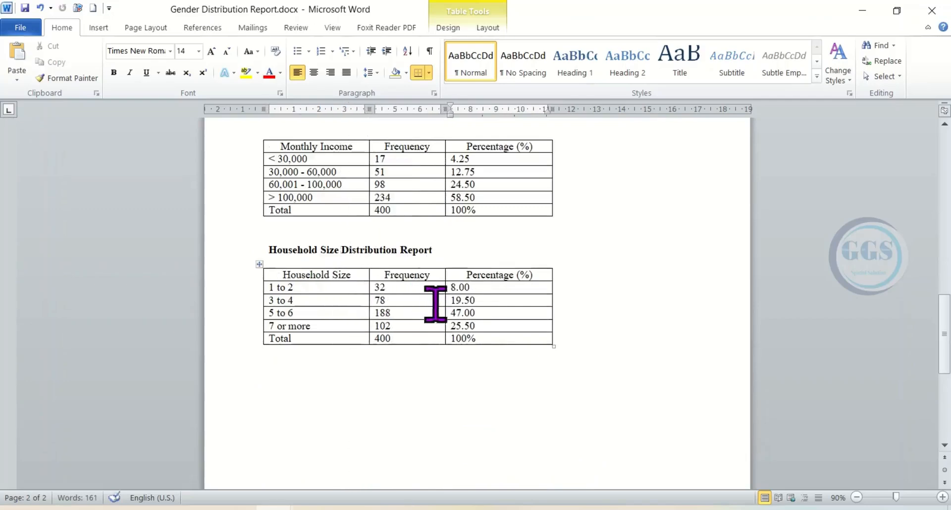
- Replace the "Gender Distribution Report" heading with the bold caption "Table 1: Socio- Demographic Characteristics of the Respondents"
scroll(442, 321, up, 12)
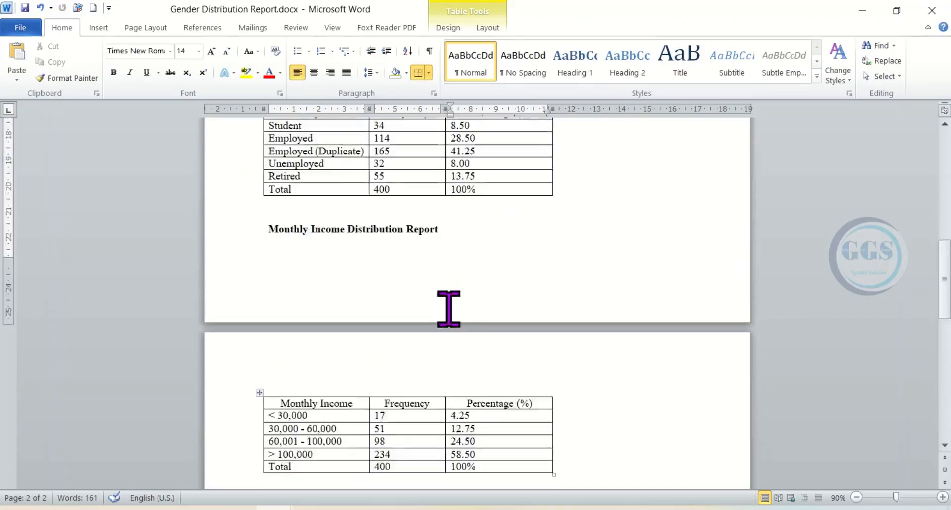
scroll(444, 314, up, 12)
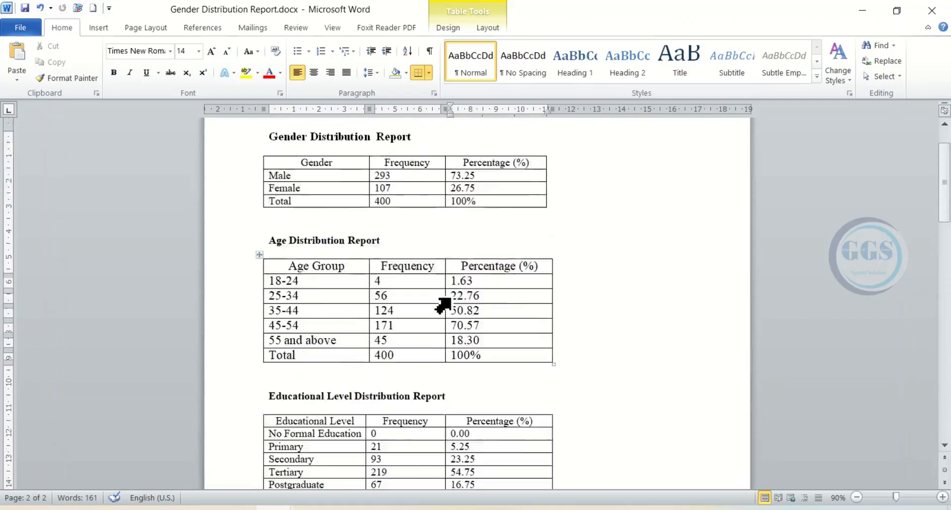
scroll(439, 287, up, 2)
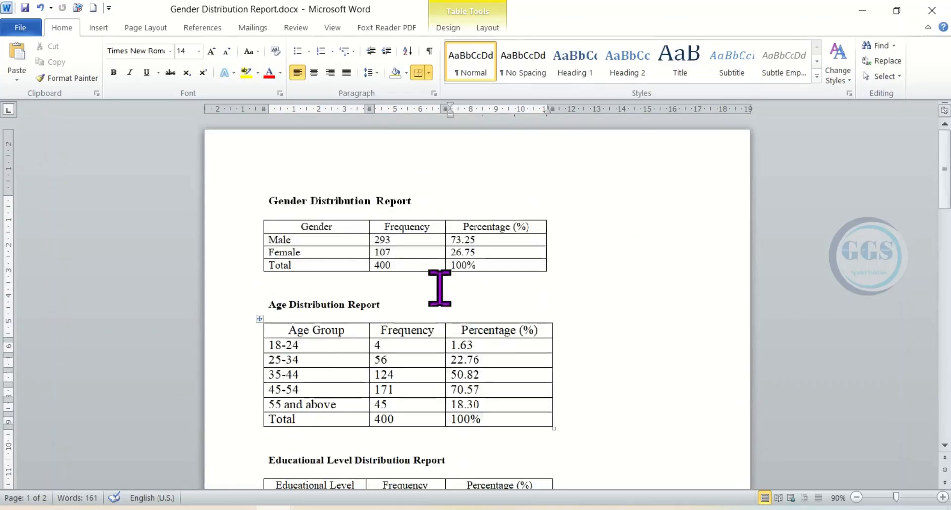
drag(416, 200, 281, 200)
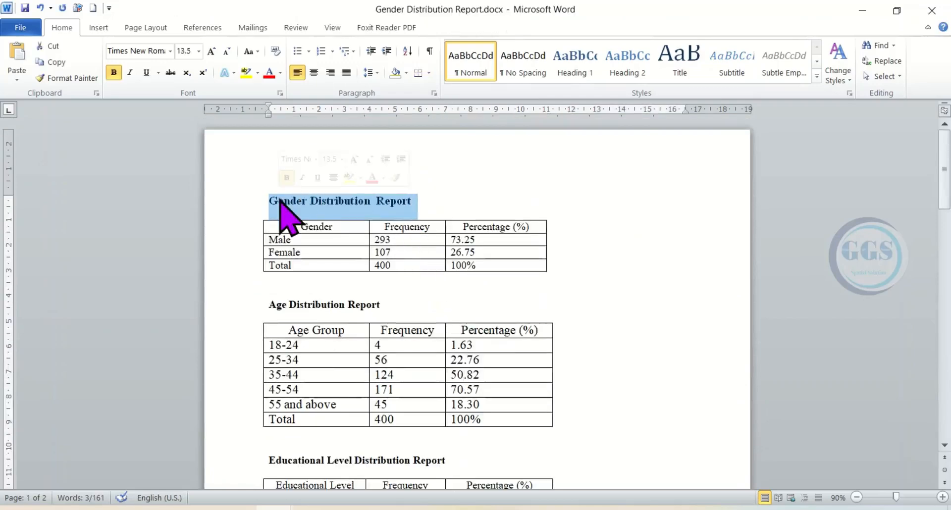
key(BackSpace)
text(Table 1)
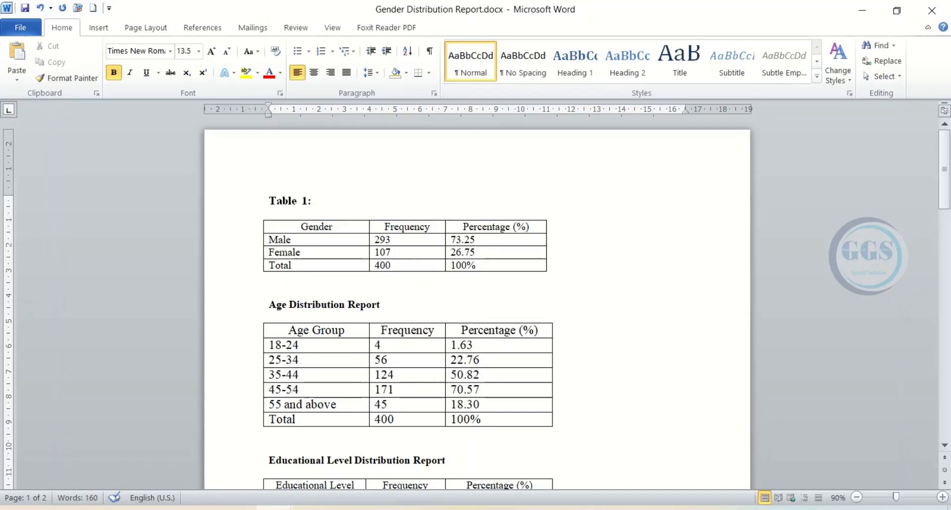
text(: Socio-)
text(Demographic Characteristics of the Respondents)
drag(566, 204, 349, 200)
click(365, 181)
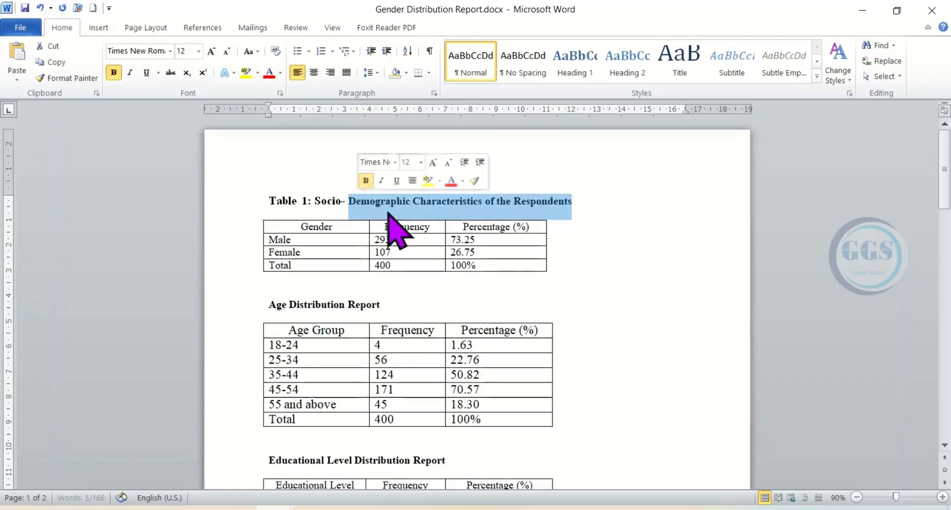
- Delete the "Age Distribution Report" heading and the blank lines around it so the Age Group table joins the Gender table
click(387, 304)
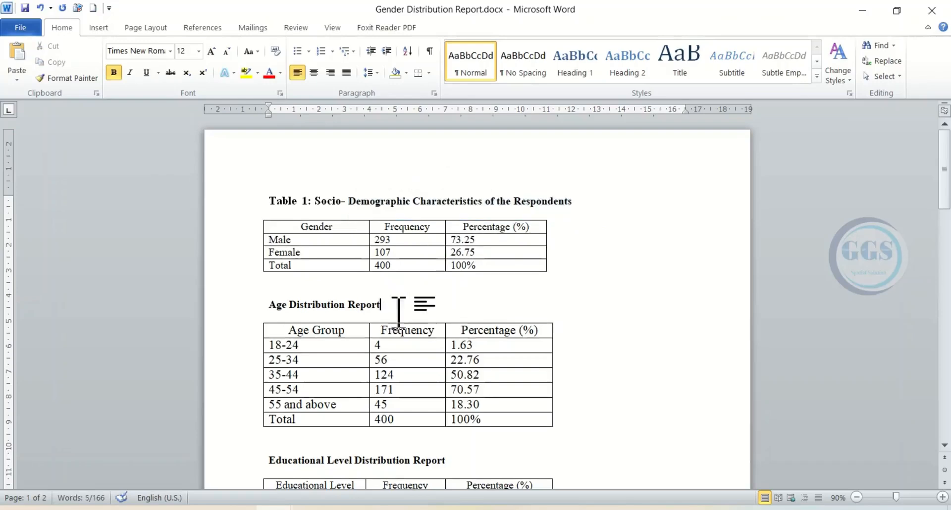
drag(381, 308, 276, 314)
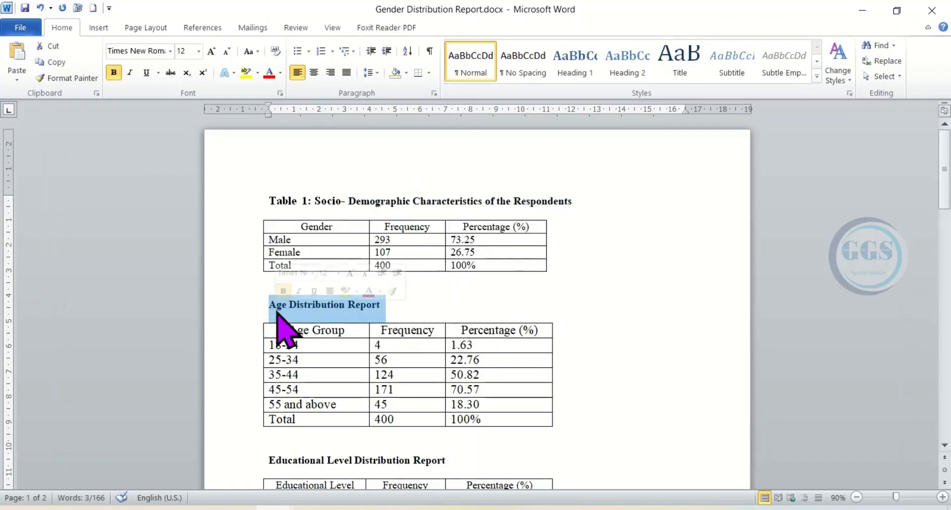
key(Delete)
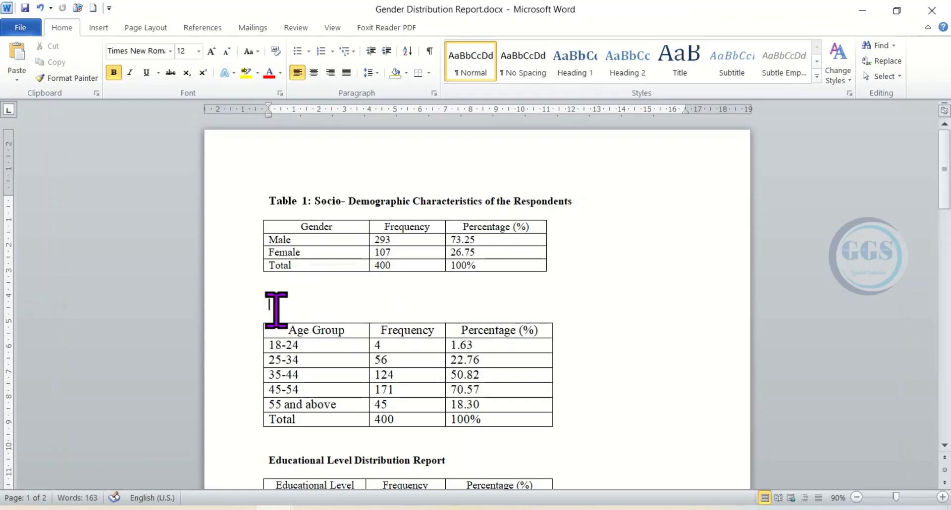
key(BackSpace)
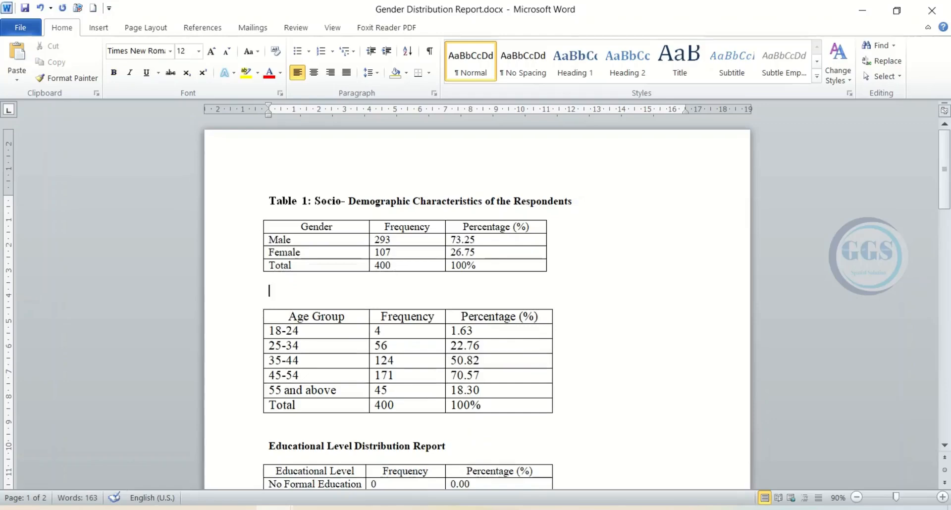
key(Delete)
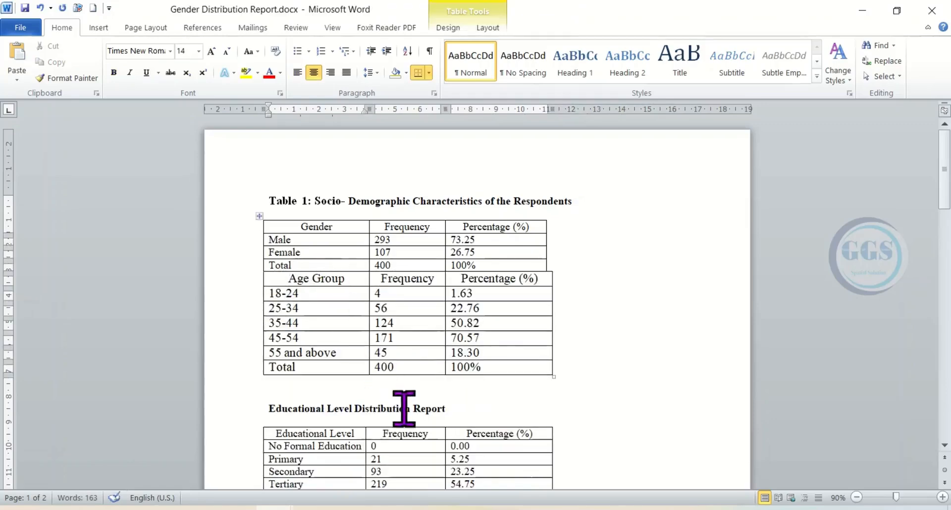
- Delete the "Educational Level Distribution Report" heading and its blank lines so the Educational Level table joins the Age Group table
drag(449, 416, 269, 419)
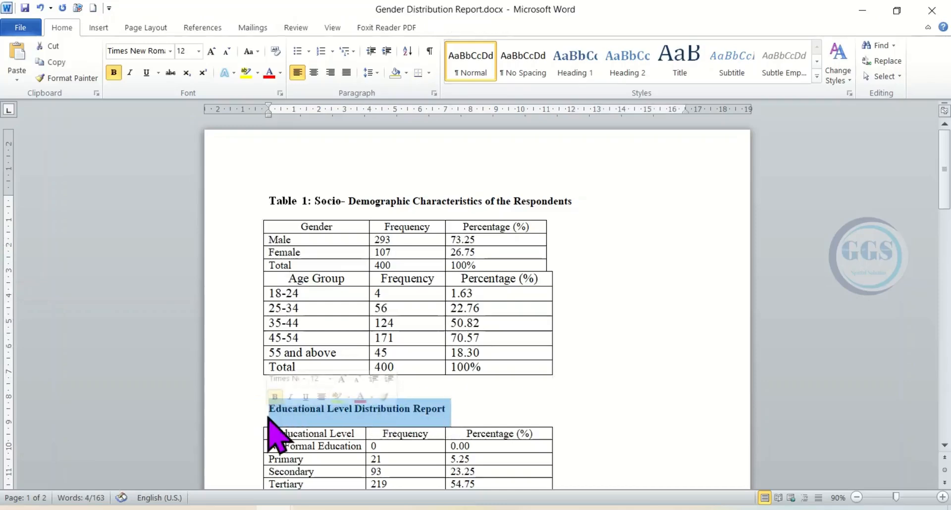
key(Delete)
key(Delete)
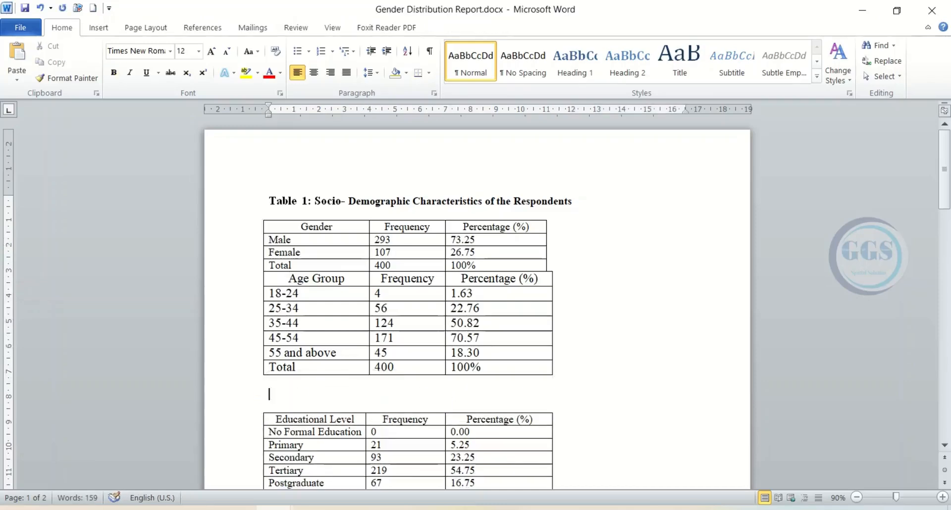
click(378, 400)
key(Delete)
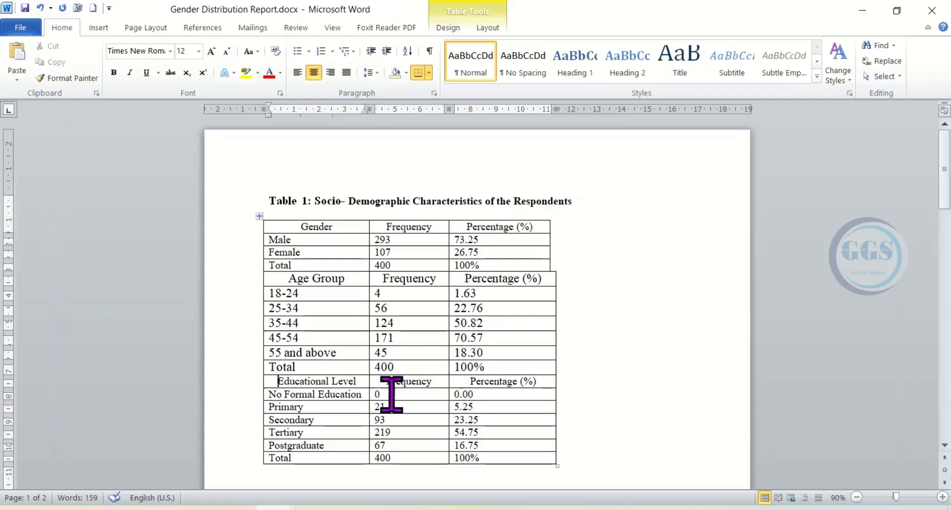
- Delete the "Occupation Distribution Report" heading and its blank lines so the Occupation table joins the Educational Level table
scroll(391, 394, down, 3)
drag(417, 400, 278, 399)
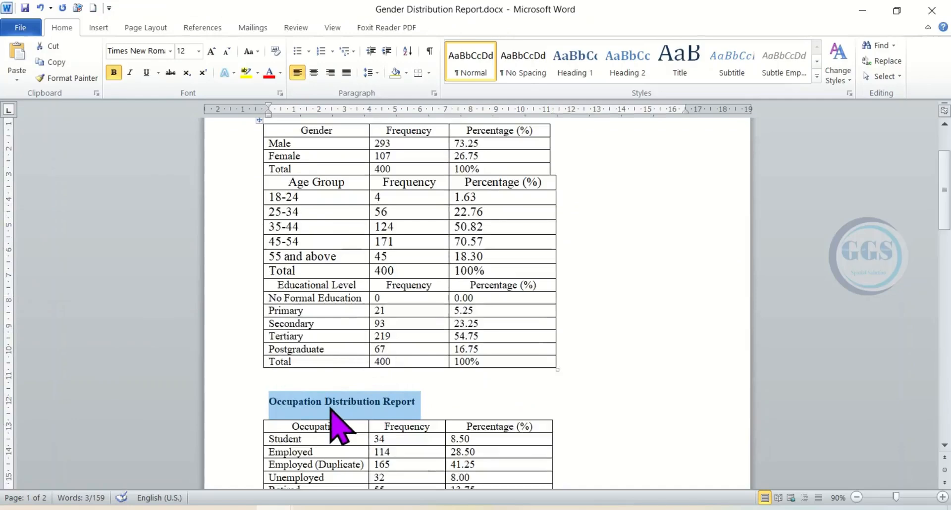
key(BackSpace)
key(BackSpace)
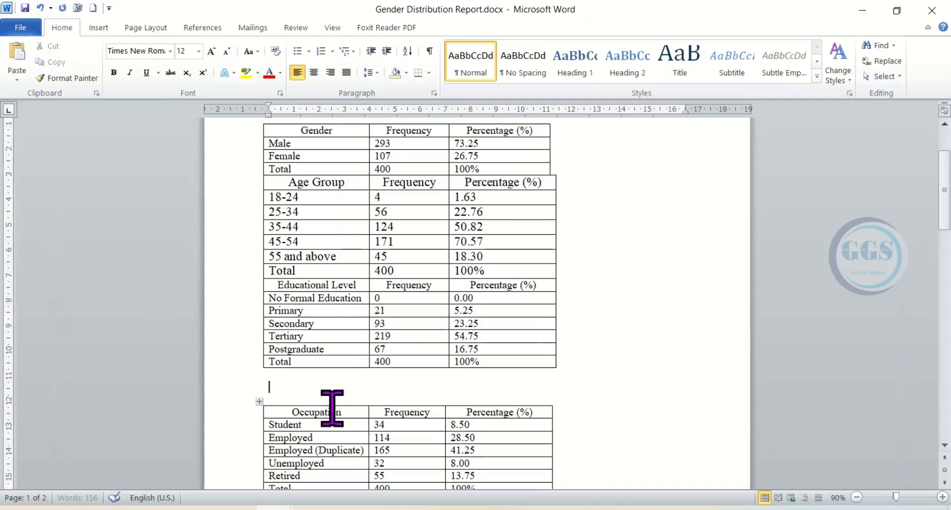
key(Delete)
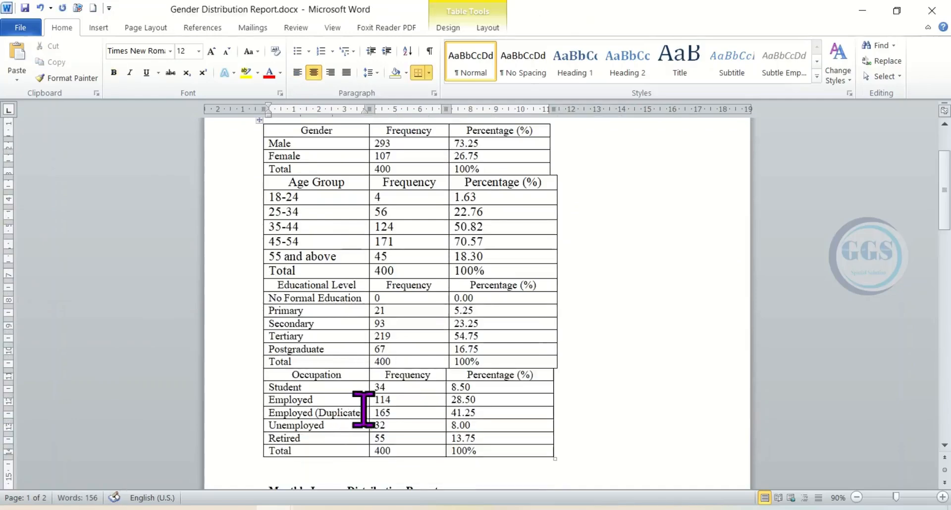
- Delete the "Monthly Income Distribution Report" heading and its blank lines so the Monthly Income table joins the Occupation table
scroll(386, 407, down, 2)
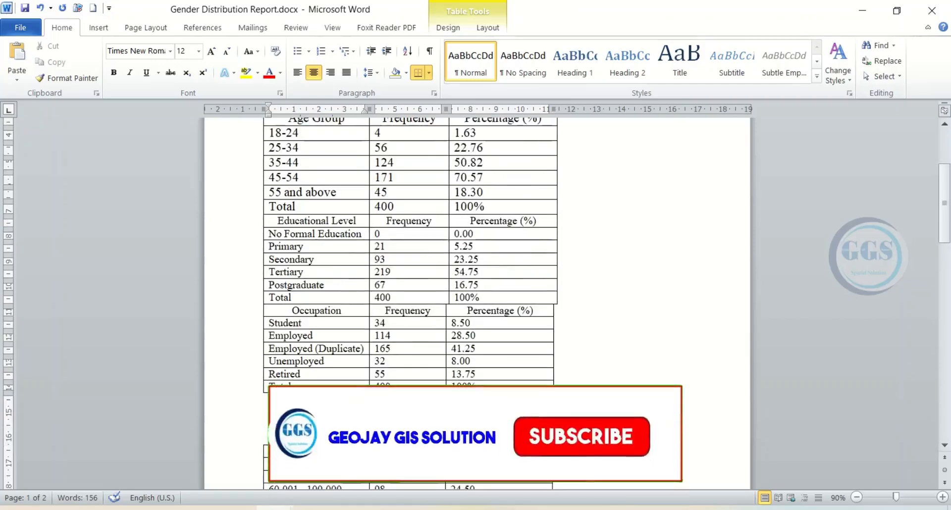
drag(269, 426, 441, 426)
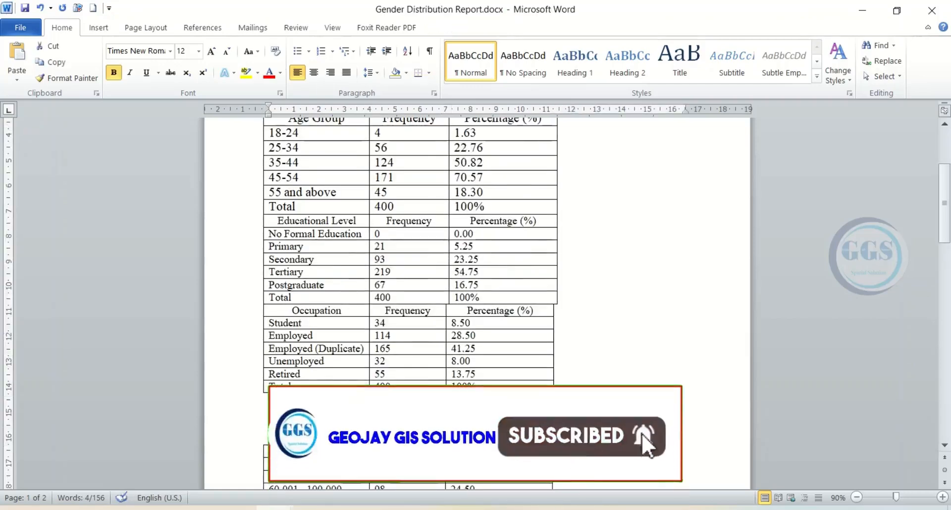
key(BackSpace)
key(Delete)
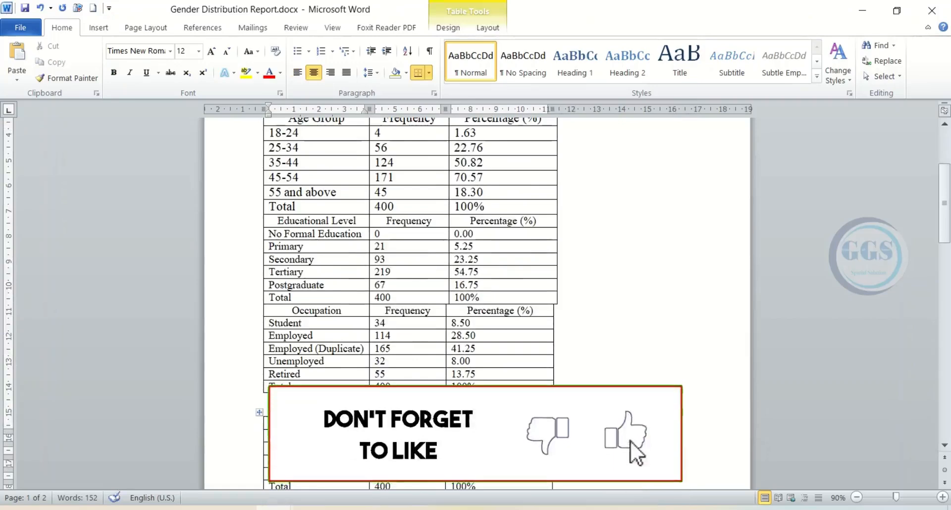
click(337, 405)
key(Delete)
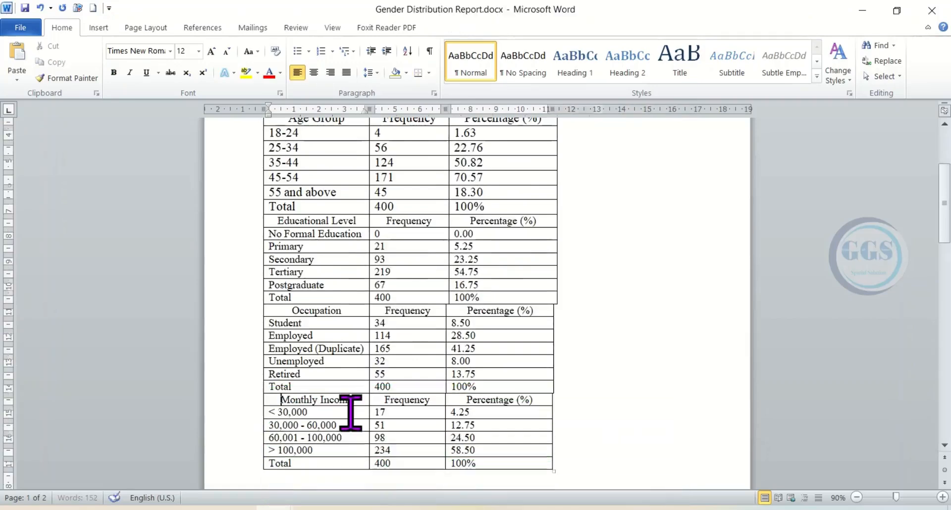
- Delete the "Household Size Distribution Report" heading and its blank lines so the Household Size table joins the Monthly Income table
scroll(380, 434, down, 1)
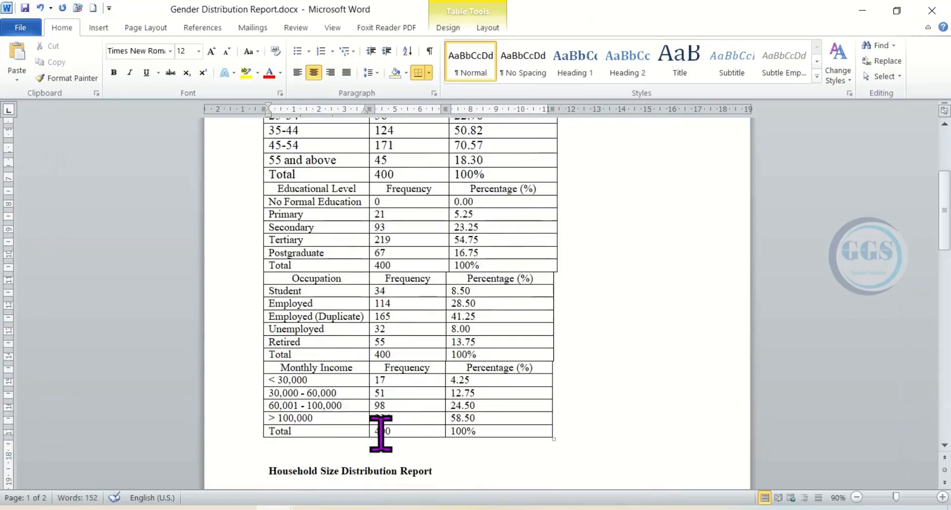
scroll(380, 433, down, 2)
drag(435, 408, 299, 417)
key(Delete)
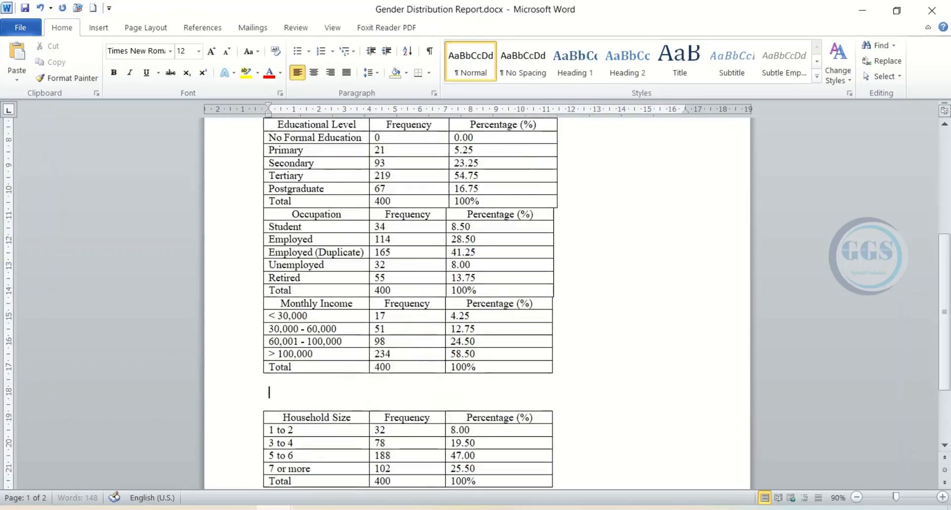
key(Delete)
key(Delete)
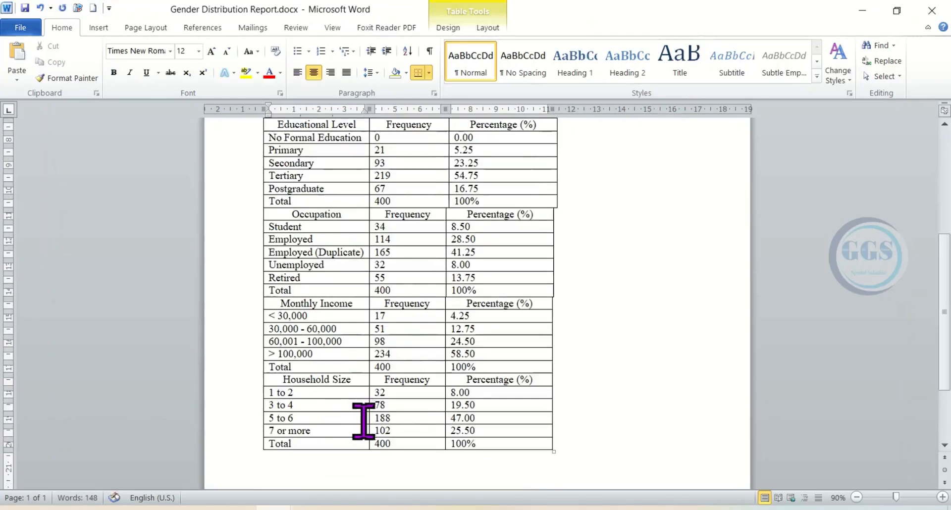
- Widen the Percentage (%) column of the Gender section so its outer border lines up with the Age Group section
scroll(350, 419, down, 1)
scroll(363, 422, down, 2)
scroll(366, 424, up, 2)
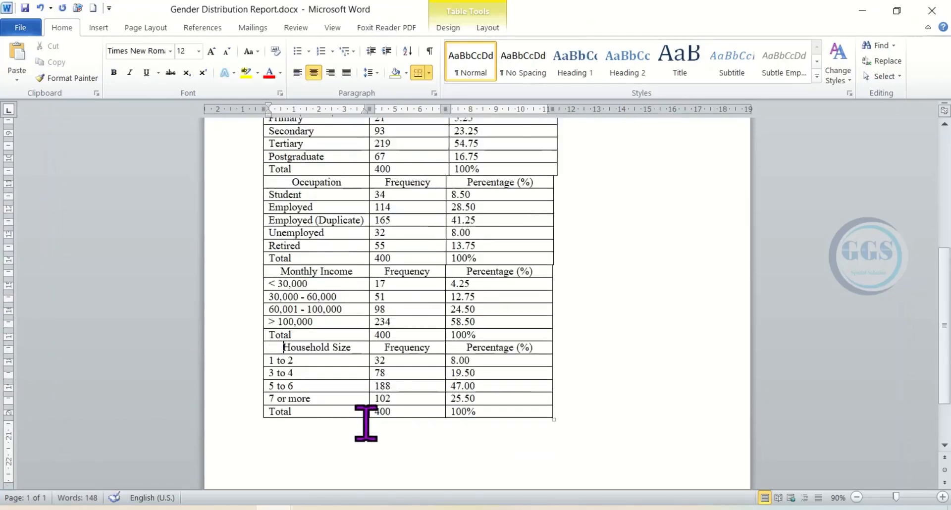
scroll(365, 423, up, 2)
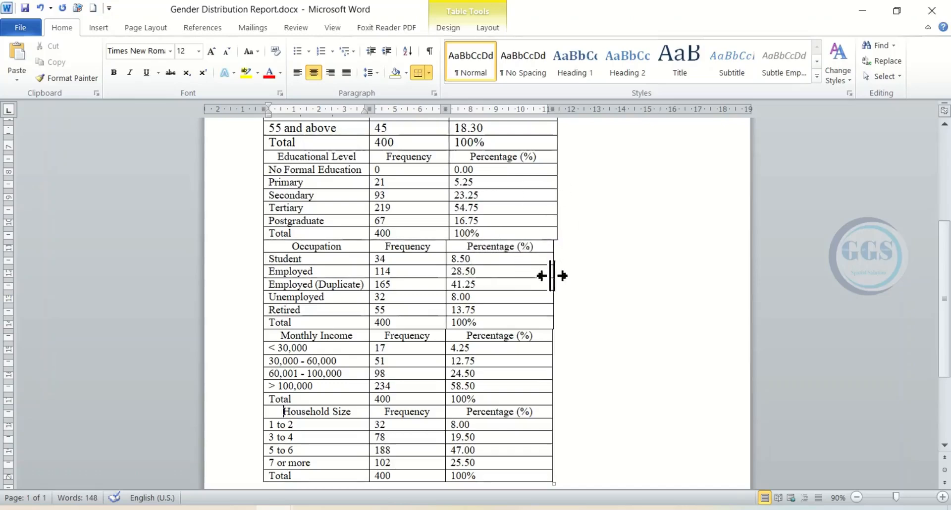
scroll(552, 275, up, 7)
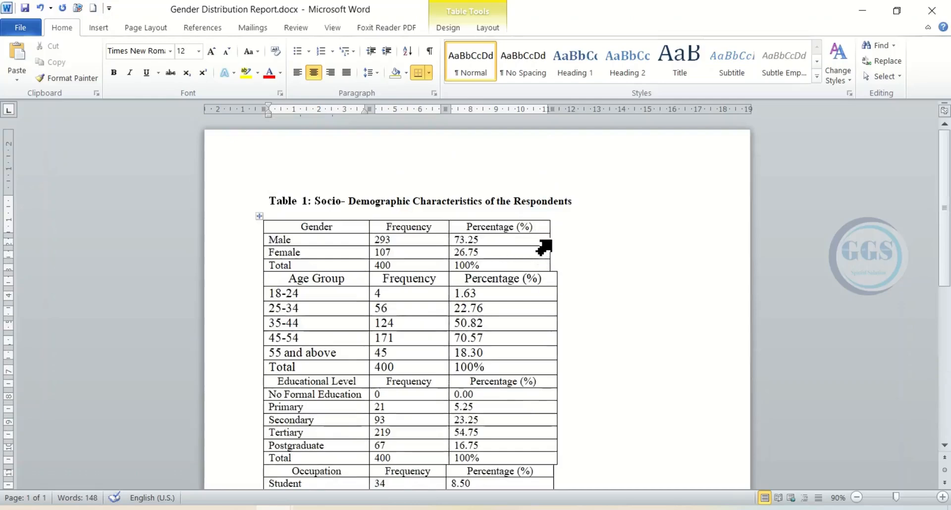
drag(549, 238, 559, 244)
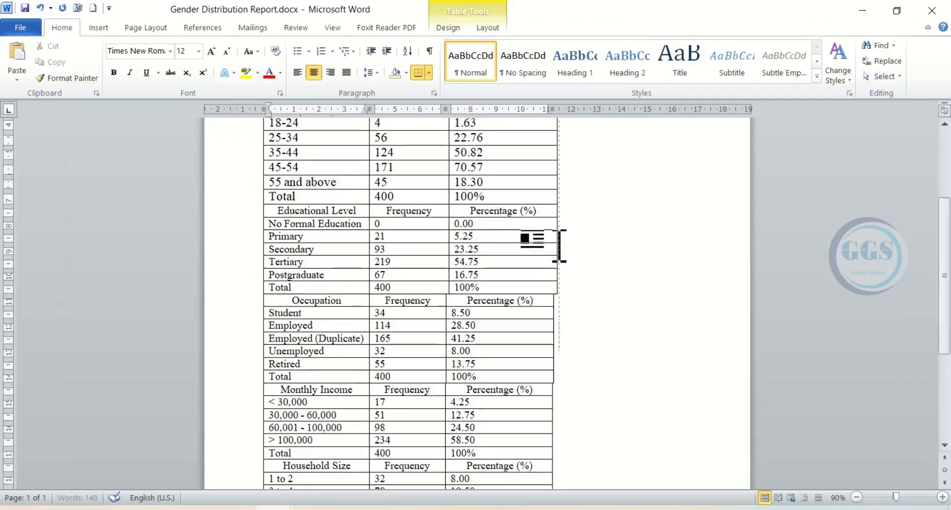
- Widen the Percentage (%) column of the Occupation, Monthly Income and Household Size sections to line up with the outer border of the sections above
click(553, 323)
scroll(542, 347, down, 7)
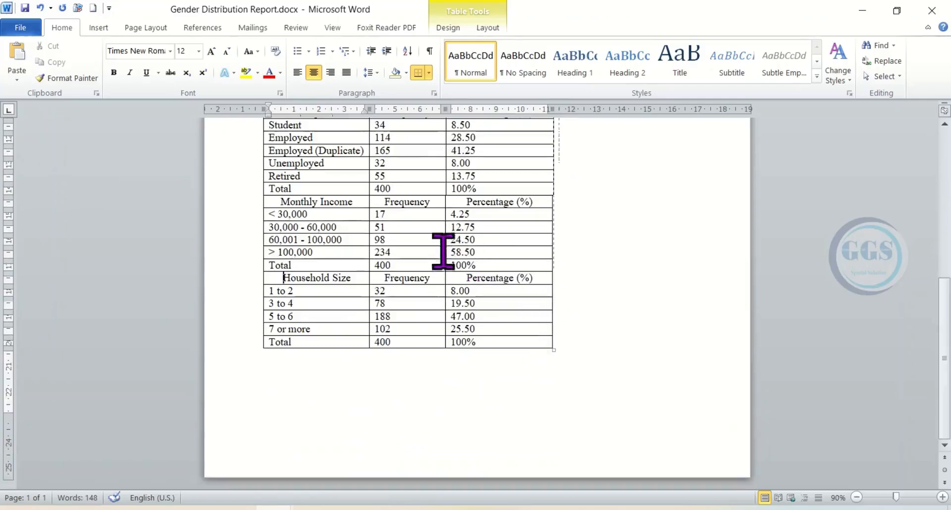
drag(445, 230, 448, 232)
scroll(458, 248, up, 10)
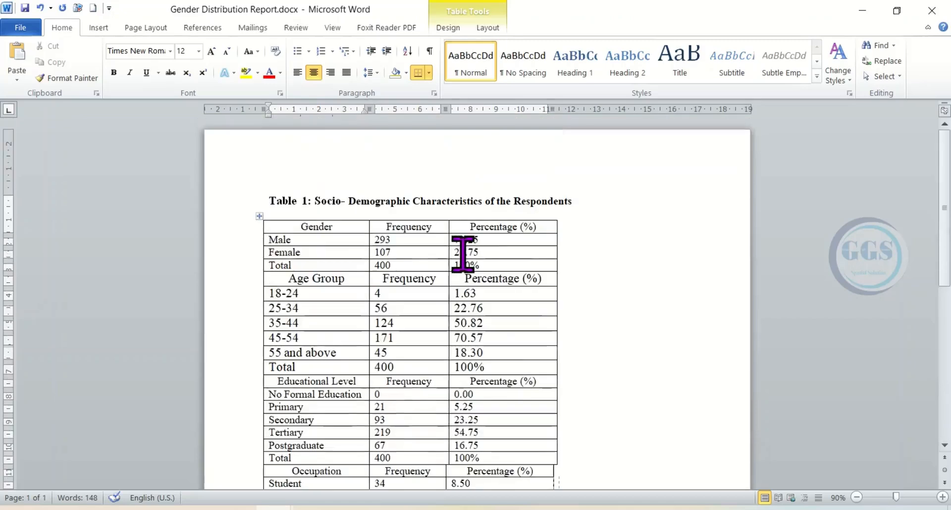
scroll(531, 350, down, 5)
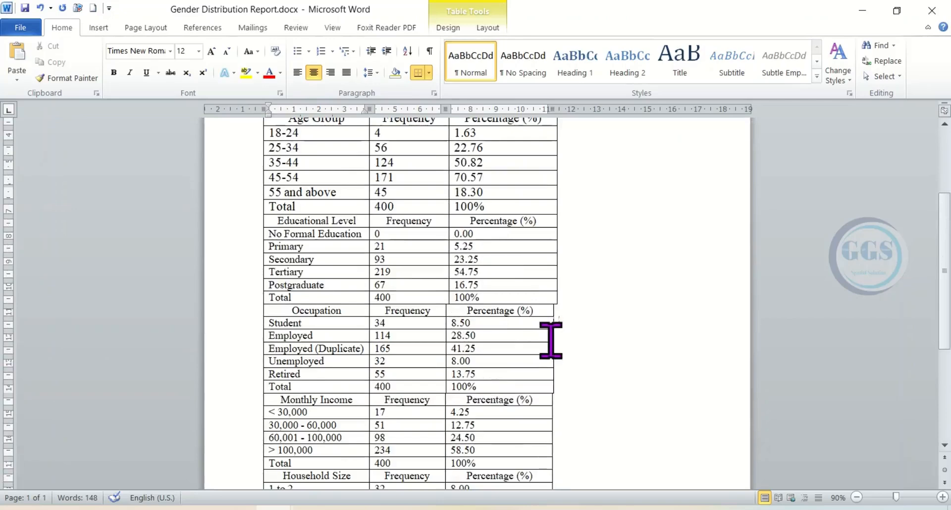
drag(552, 336, 558, 363)
scroll(555, 386, down, 4)
scroll(549, 385, up, 2)
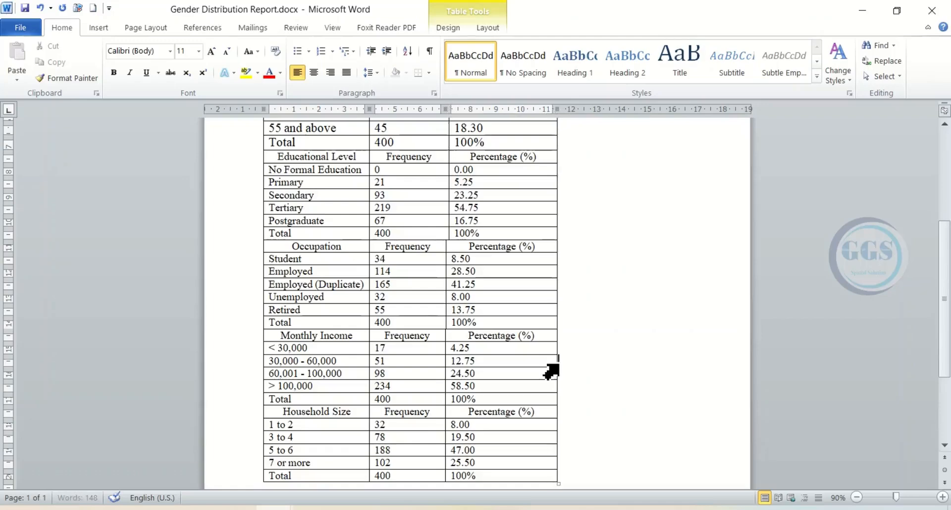
- Make the header rows of the Gender, Age Group and Educational Level sections bold
scroll(459, 345, up, 8)
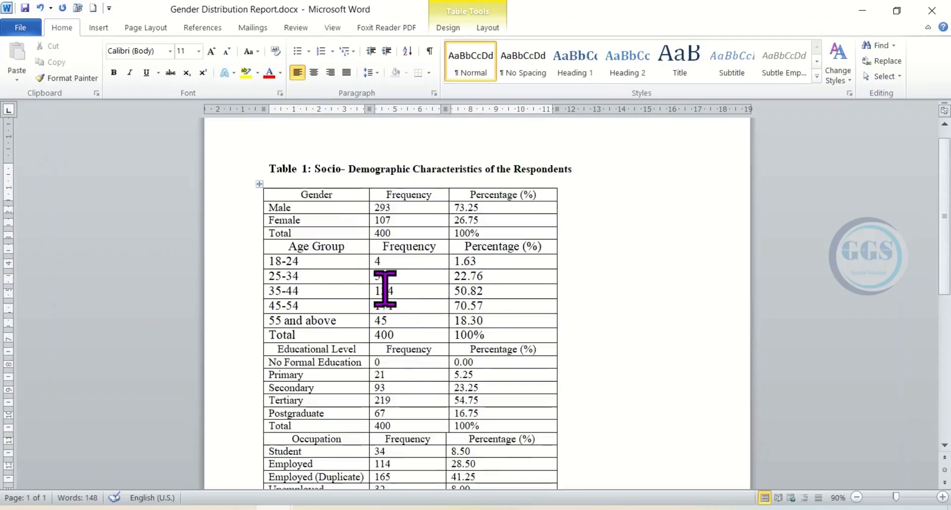
click(253, 198)
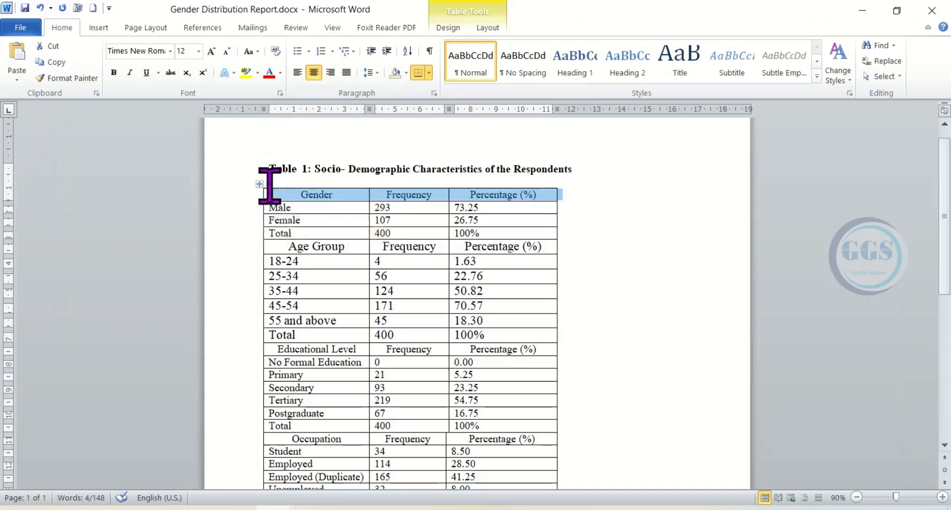
click(265, 240)
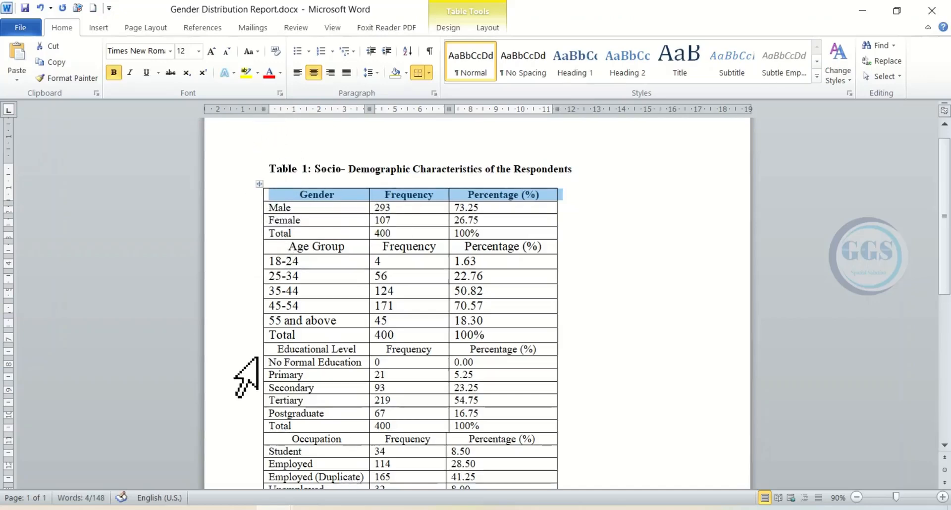
click(261, 250)
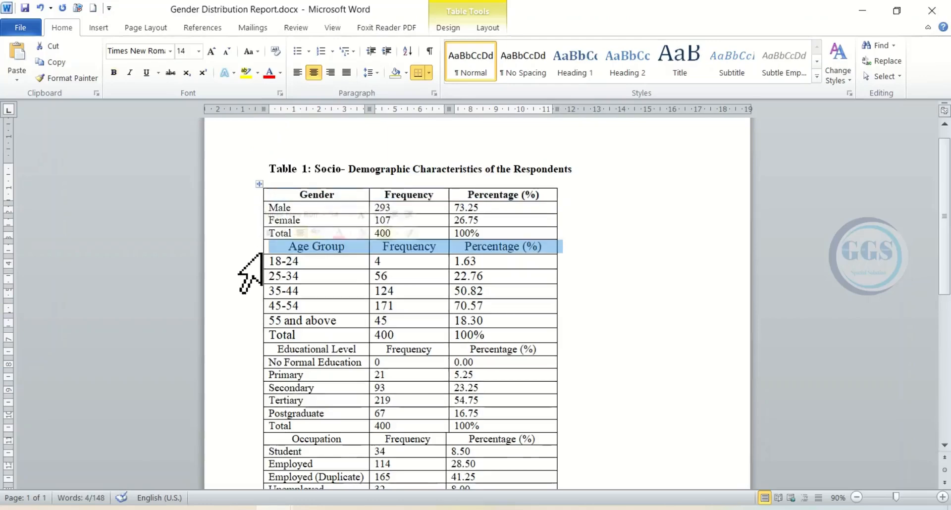
click(268, 234)
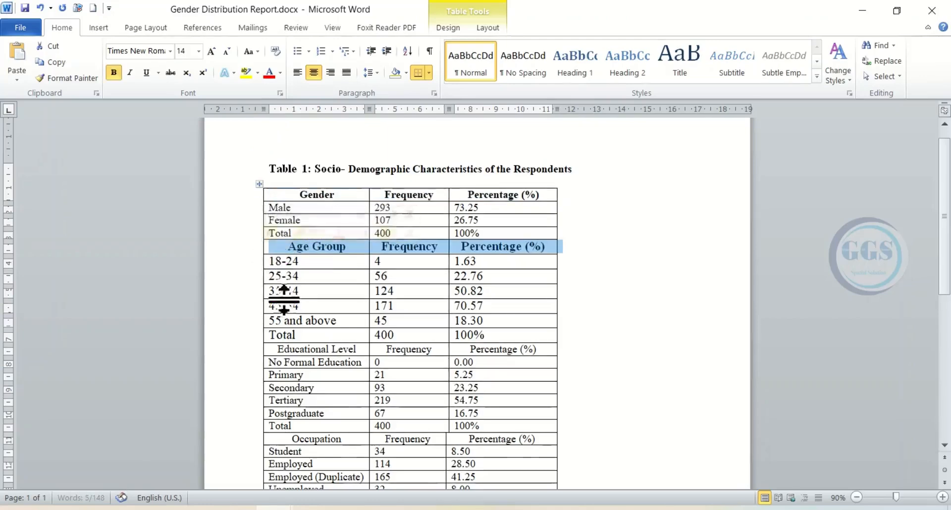
click(258, 350)
click(266, 333)
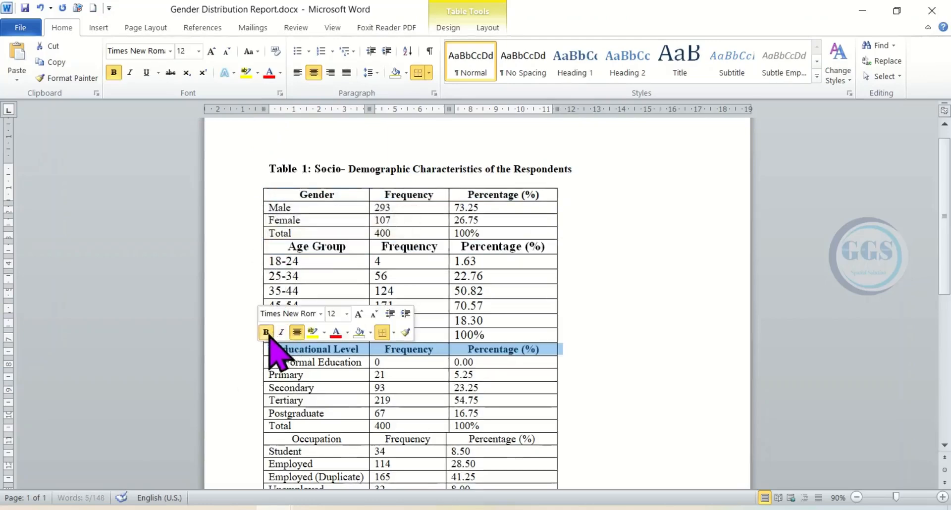
- Make the header rows of the Occupation, Monthly Income and Household Size sections bold
scroll(548, 269, down, 2)
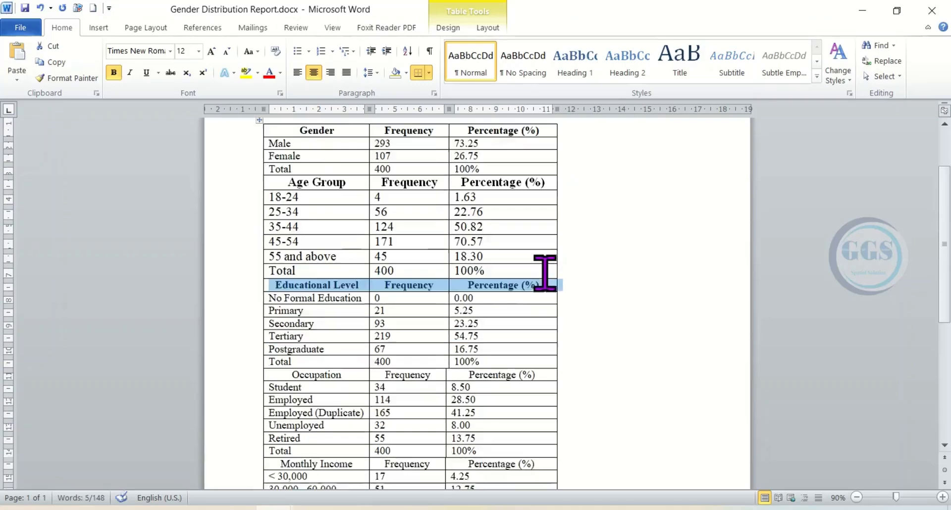
click(250, 383)
click(250, 373)
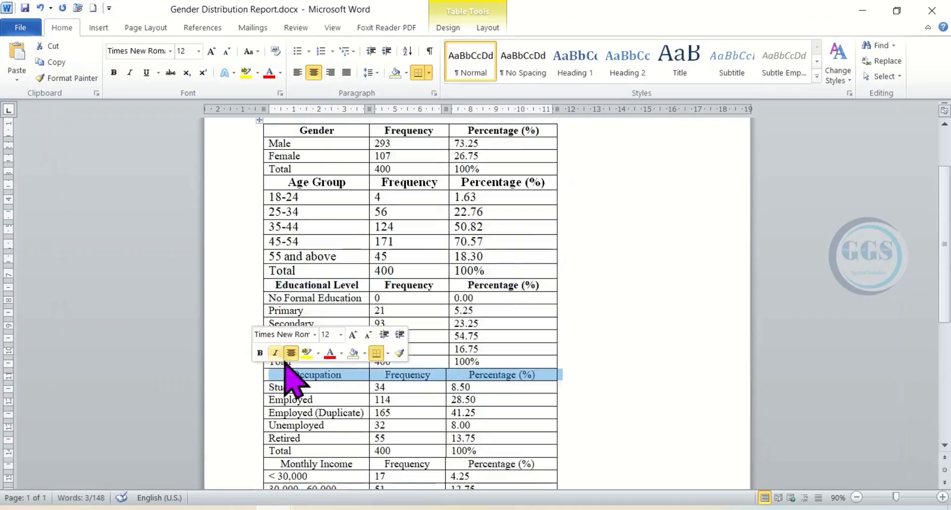
click(260, 352)
scroll(485, 273, down, 4)
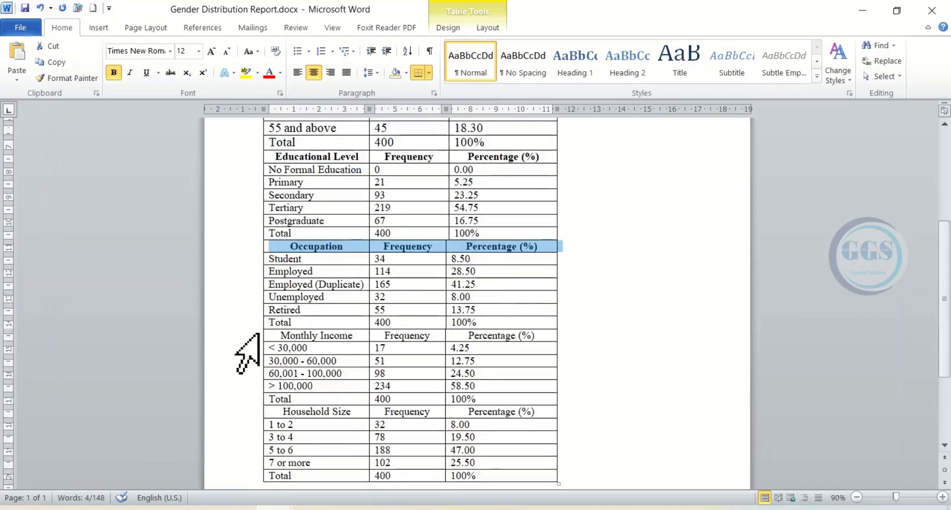
click(258, 335)
click(266, 314)
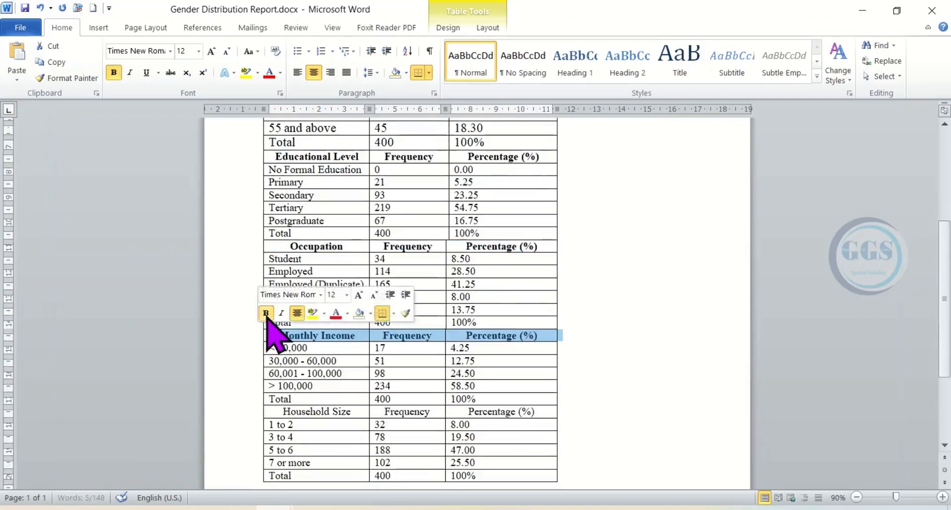
scroll(469, 369, down, 2)
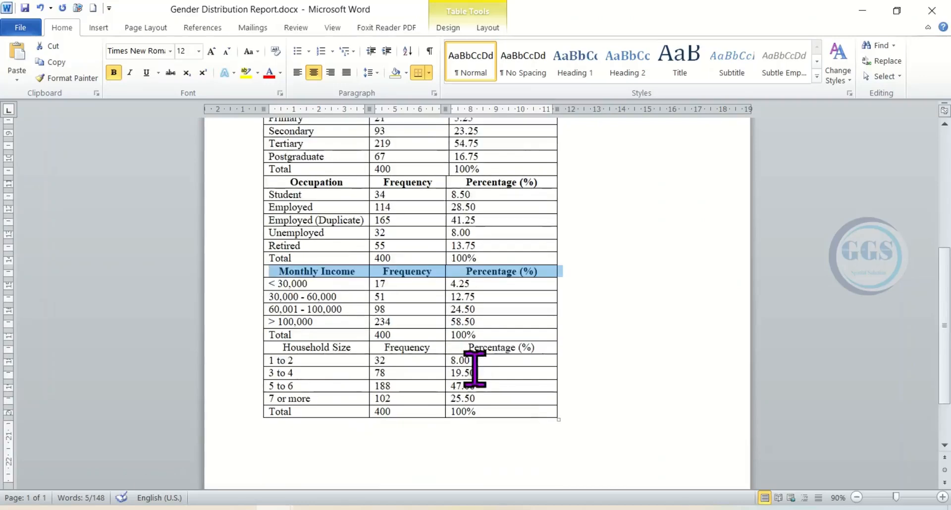
click(254, 350)
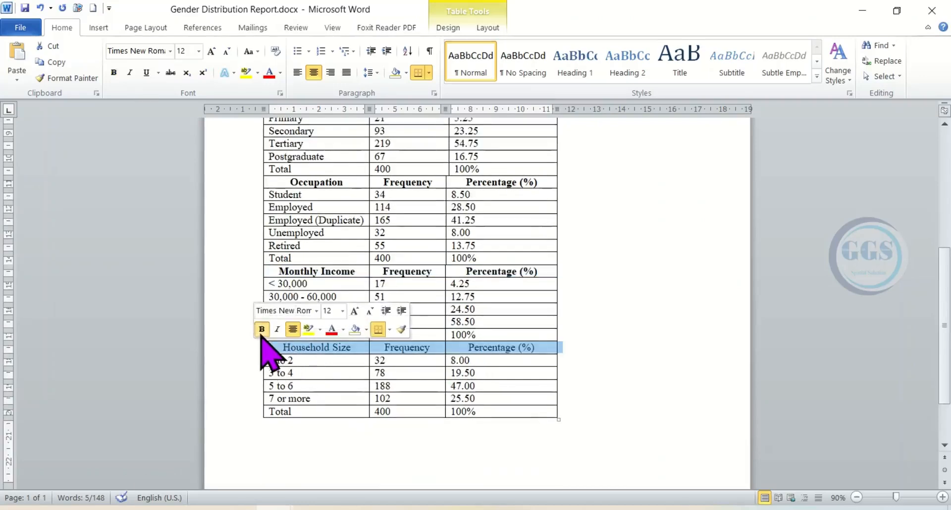
click(262, 329)
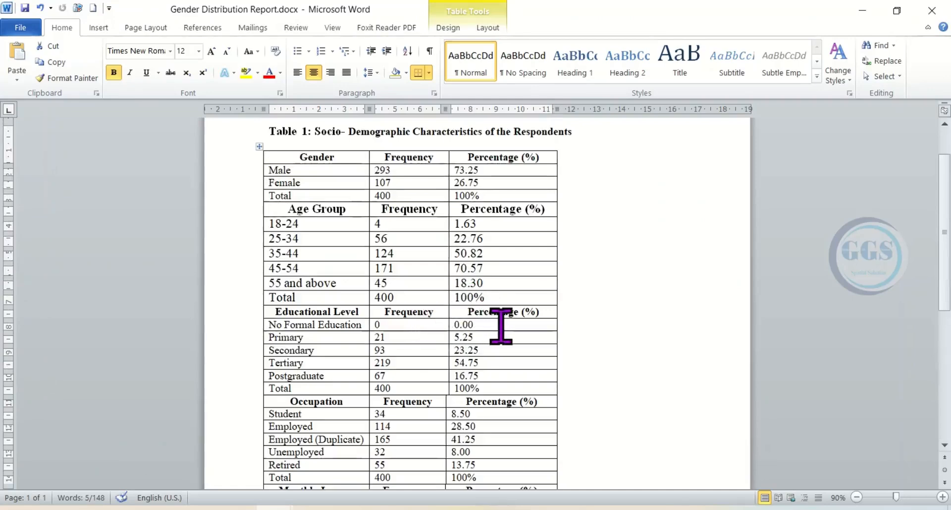
scroll(507, 326, down, 3)
scroll(510, 327, up, 5)
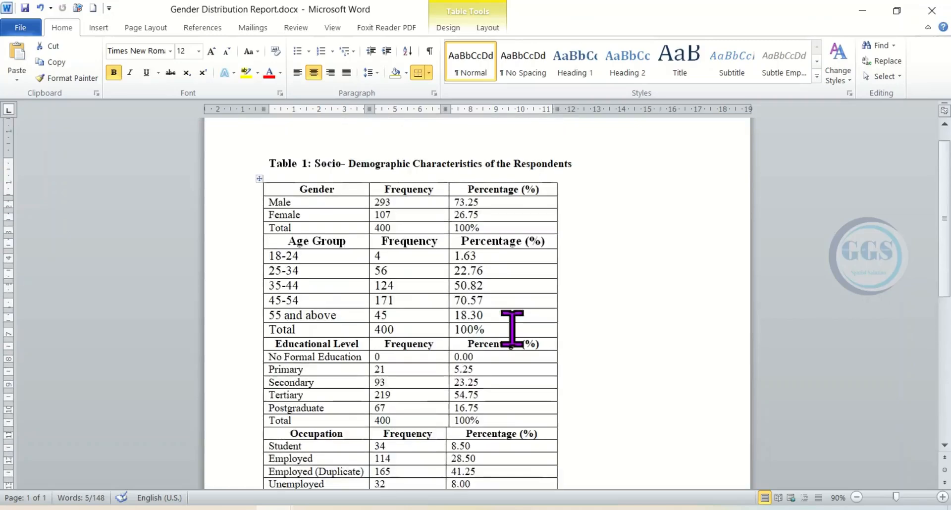